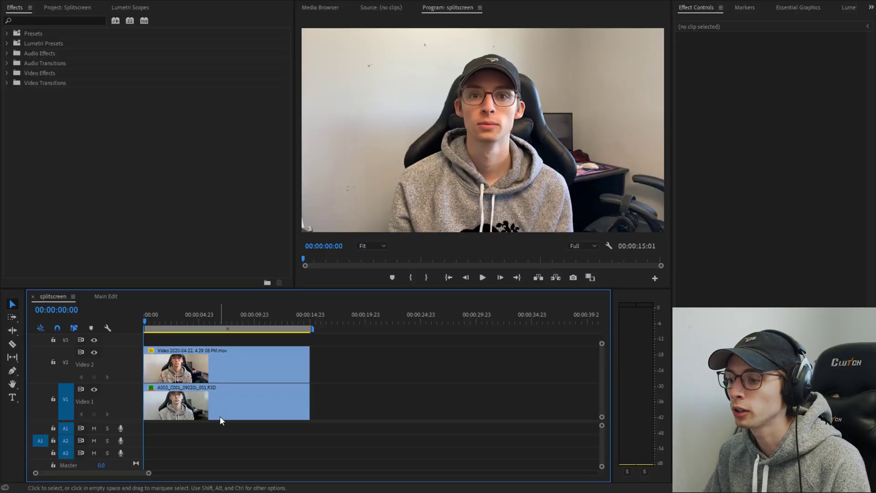
Toggle Video 1 and Video 2 track visibility to compare the two stacked clips
click(95, 353)
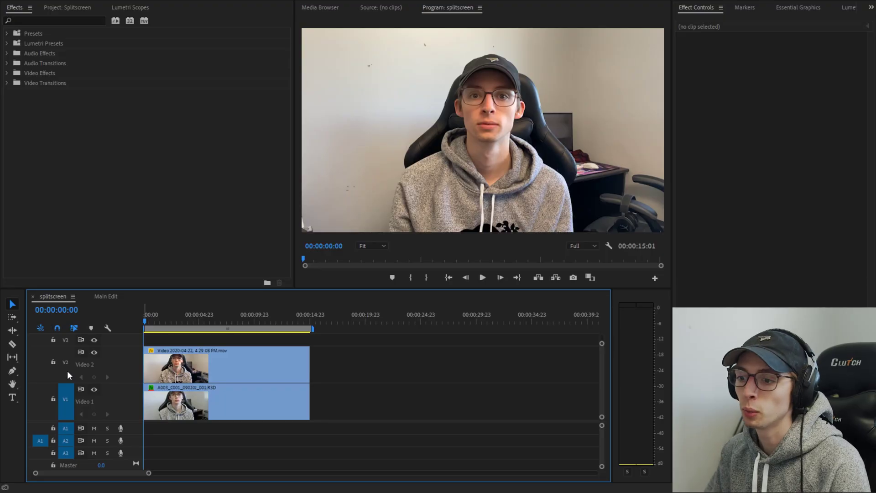
click(94, 352)
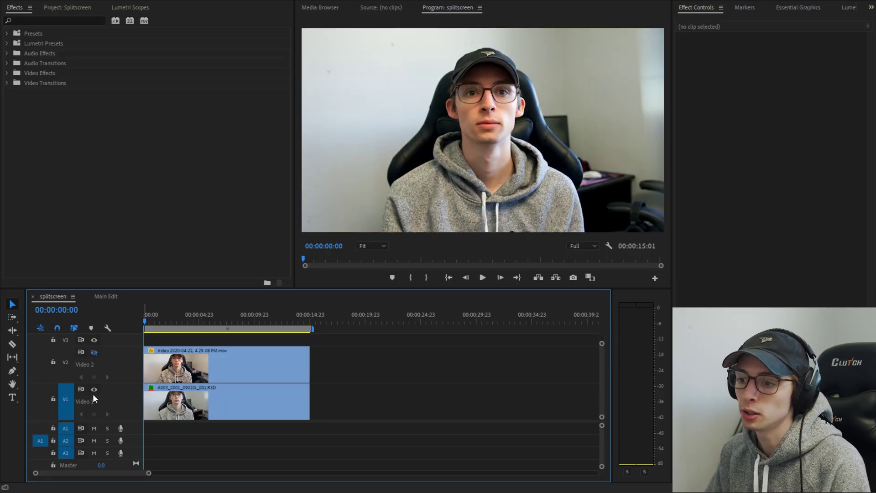
click(94, 391)
click(95, 390)
click(94, 353)
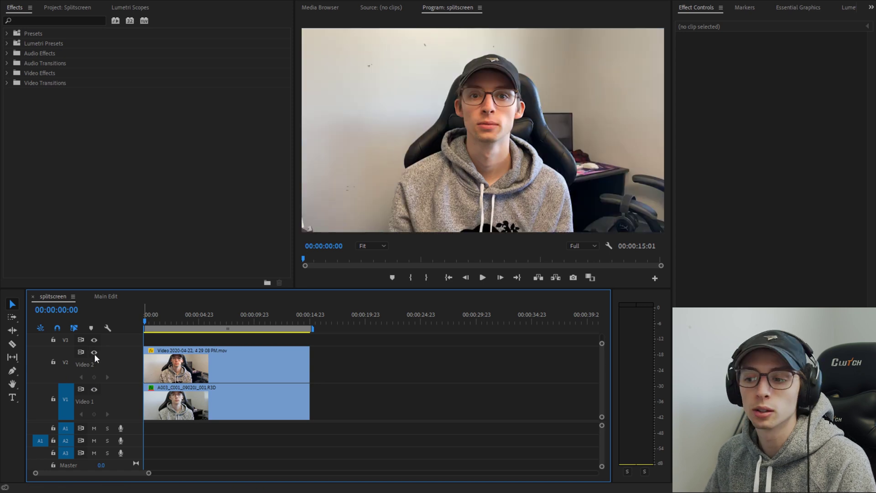
click(94, 353)
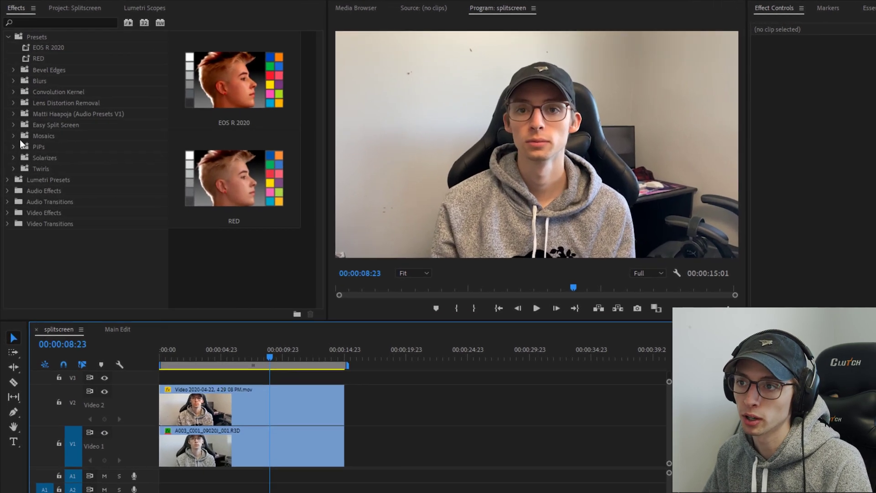
Apply the Easy Split Screen Left preset to the V2 clip and Right to V1
click(13, 113)
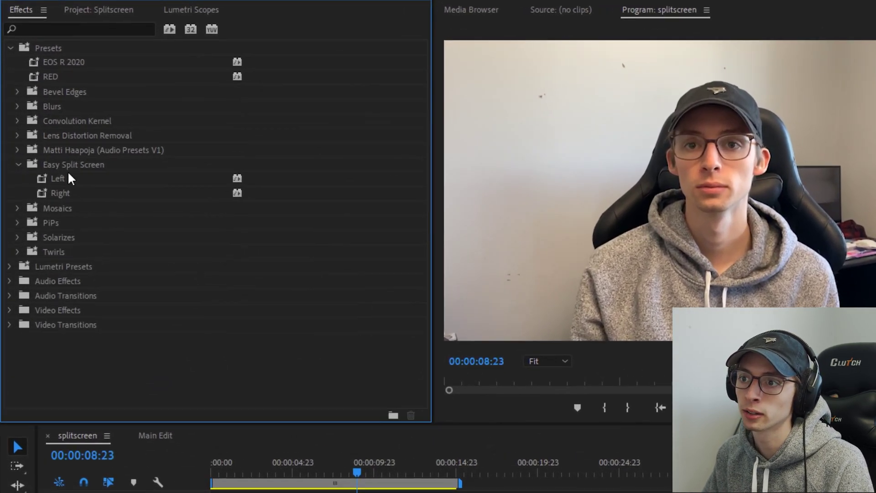
click(40, 147)
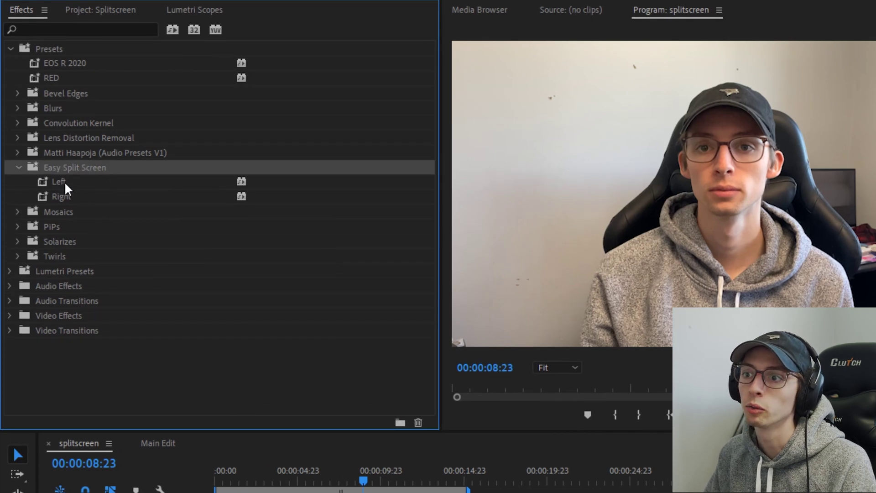
click(64, 181)
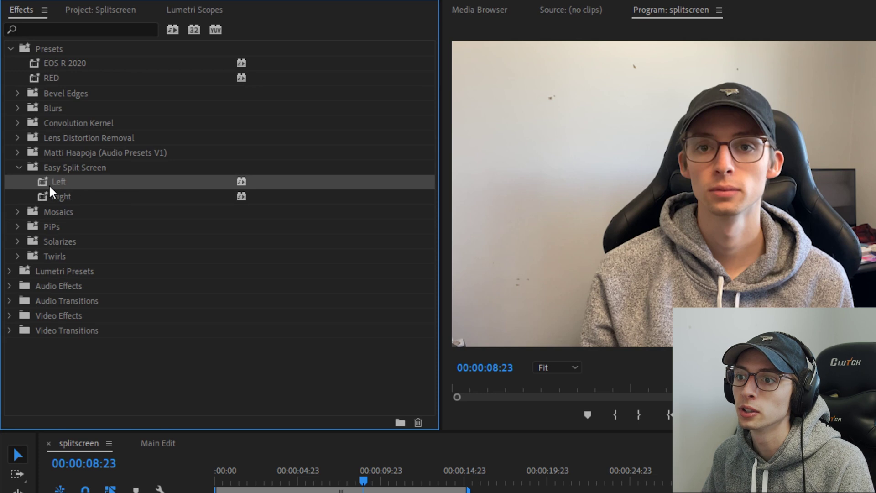
drag(48, 184, 292, 477)
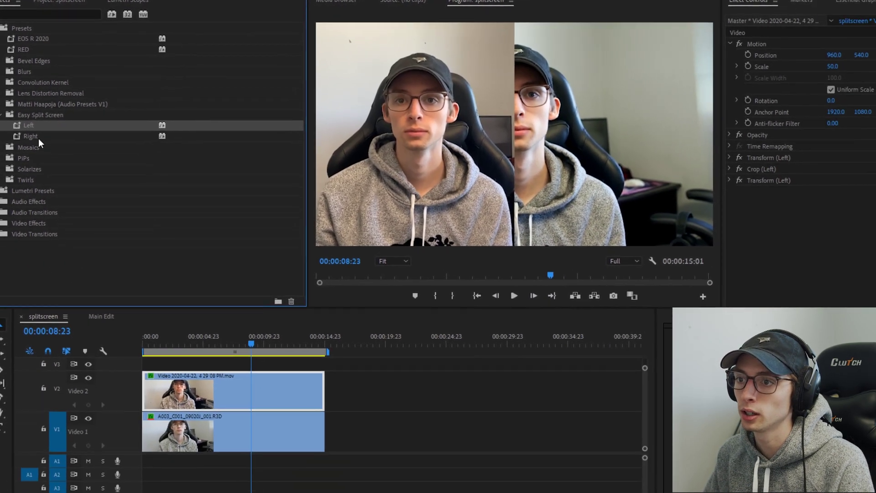
drag(38, 138, 242, 435)
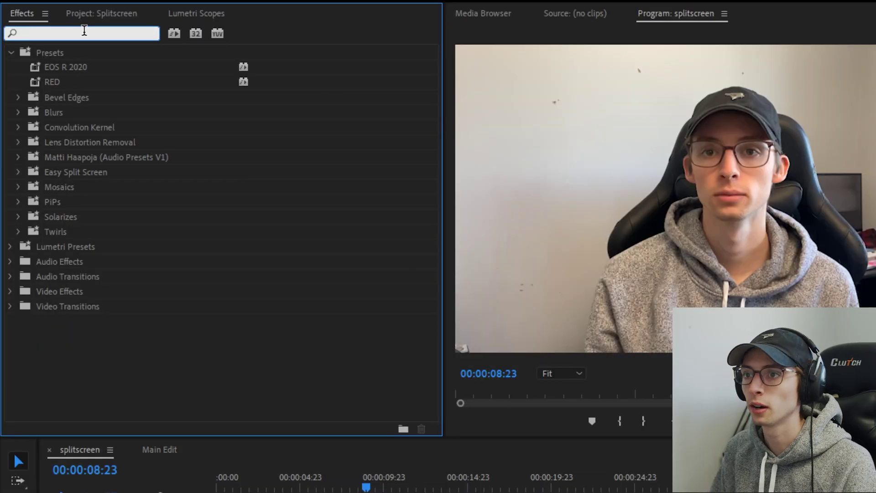
Find the Crop effect and add it to the Video 2 clip
text(crop)
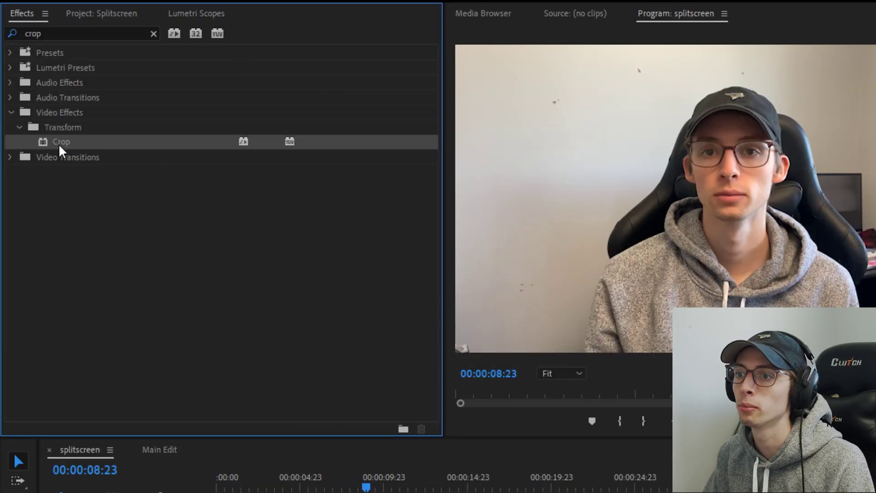
drag(58, 142, 367, 492)
drag(367, 402, 364, 398)
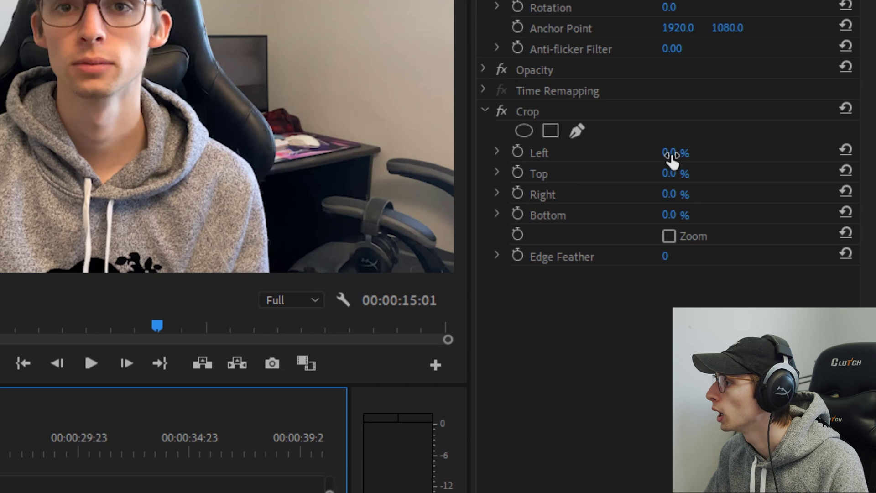
Set the Crop Left and Right values to 25%
click(672, 154)
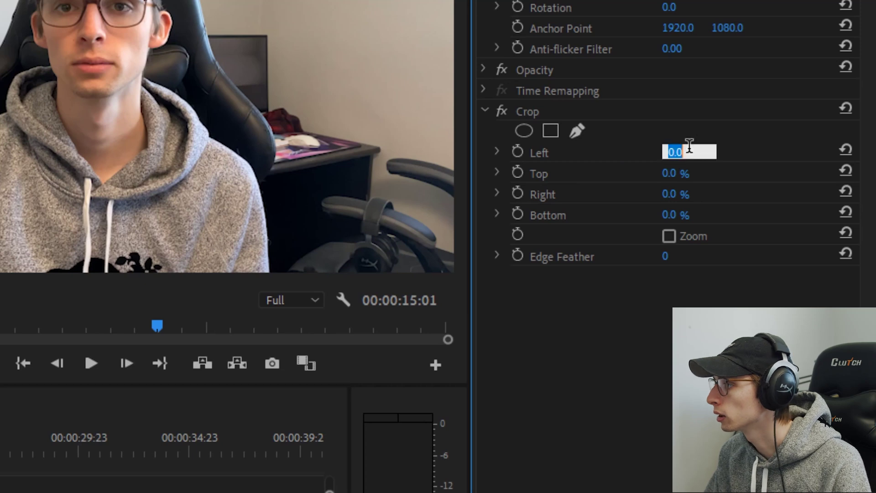
text(25)
click(689, 194)
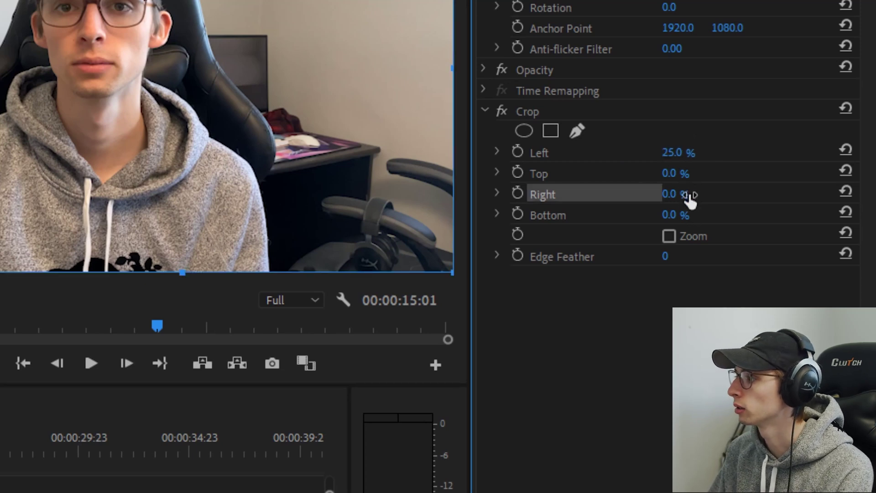
text(5)
key(Return)
click(674, 193)
text(25)
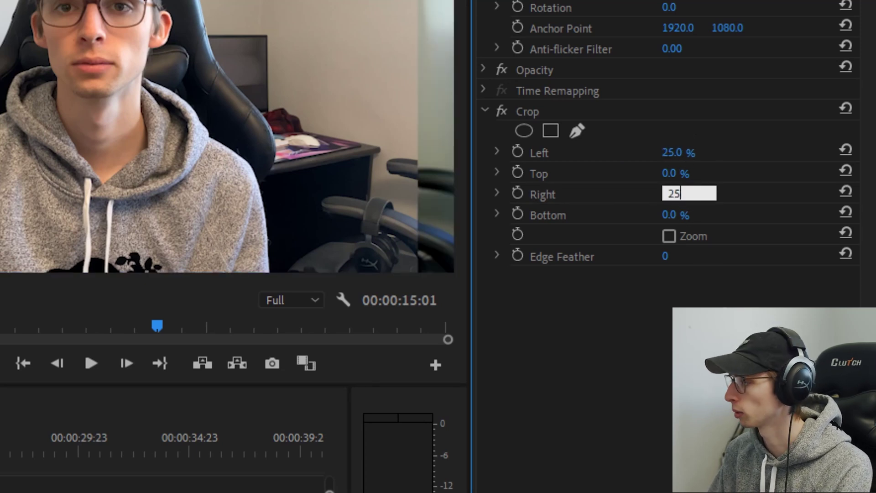
key(Return)
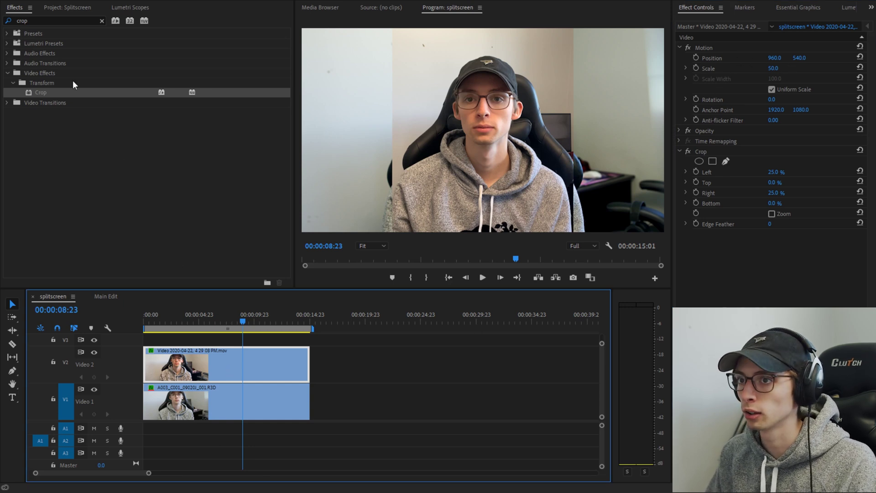
Add a Transform effect to the Video 2 clip and set its Position X to 960
double_click(46, 20)
text(tran)
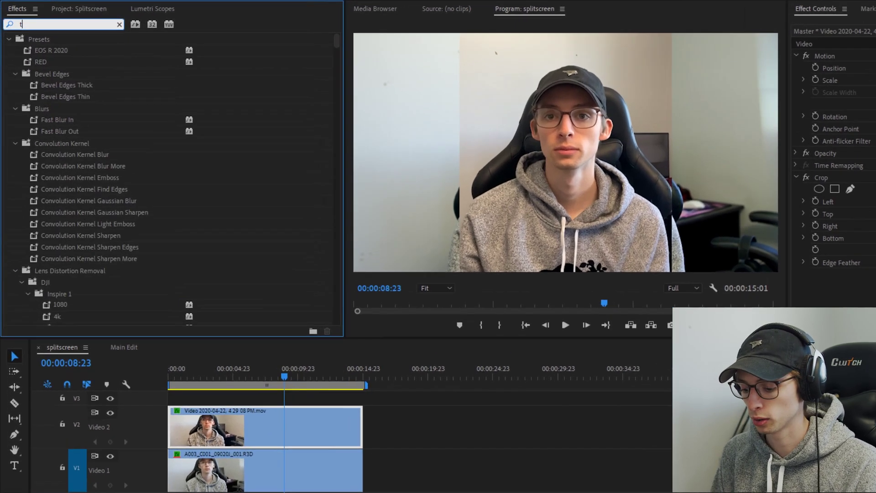
text(sform)
click(91, 140)
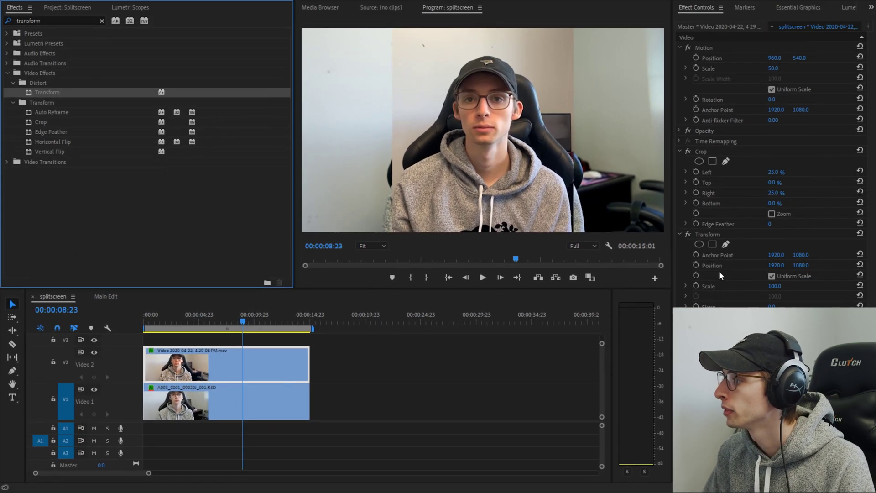
click(777, 265)
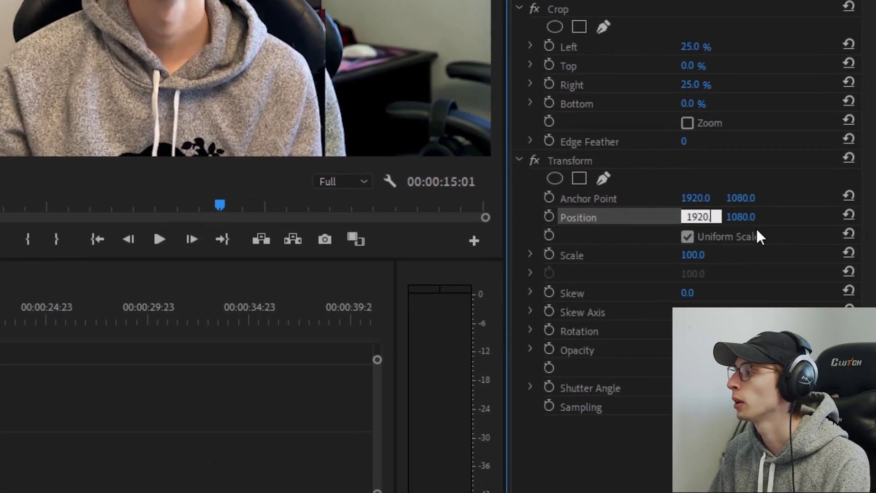
key(BackSpace)
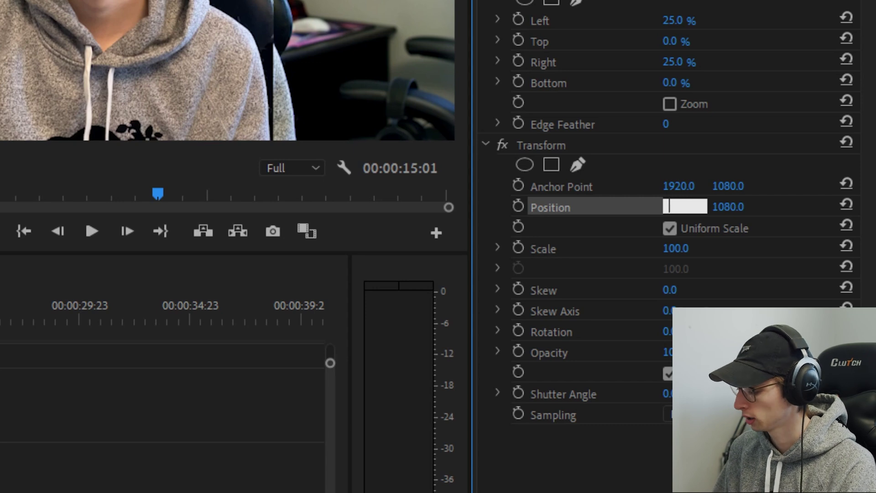
text(960)
key(Return)
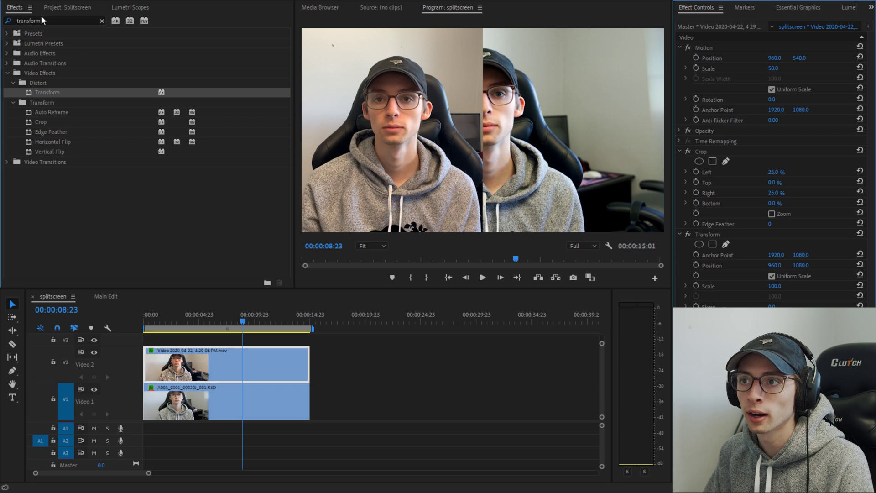
Add a second Transform above Crop and reset its scale and position to defaults
drag(38, 21, 53, 20)
drag(29, 92, 705, 152)
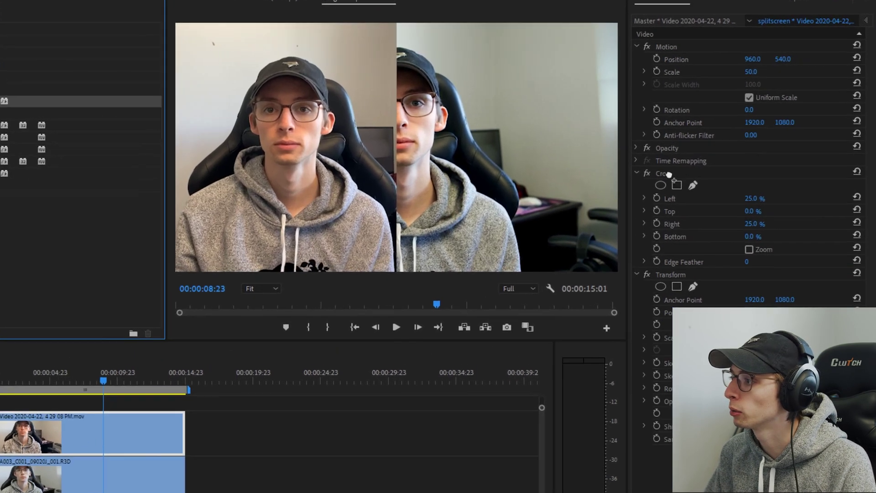
drag(668, 174, 684, 173)
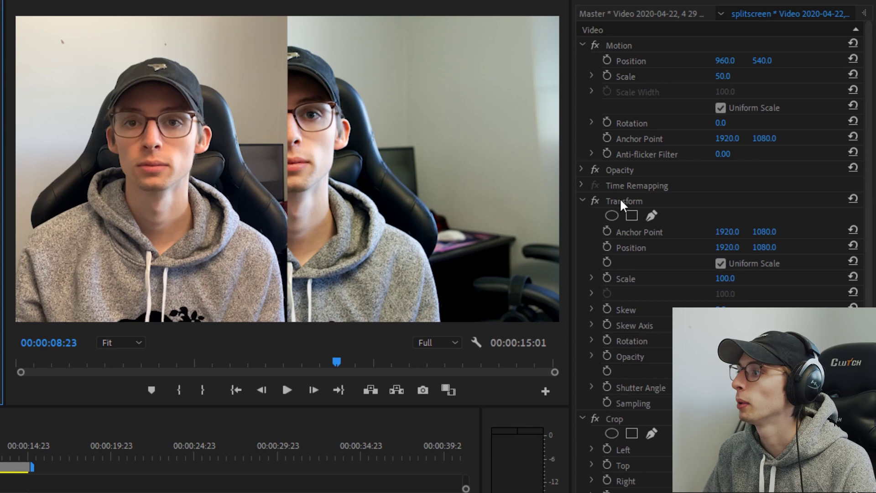
click(621, 201)
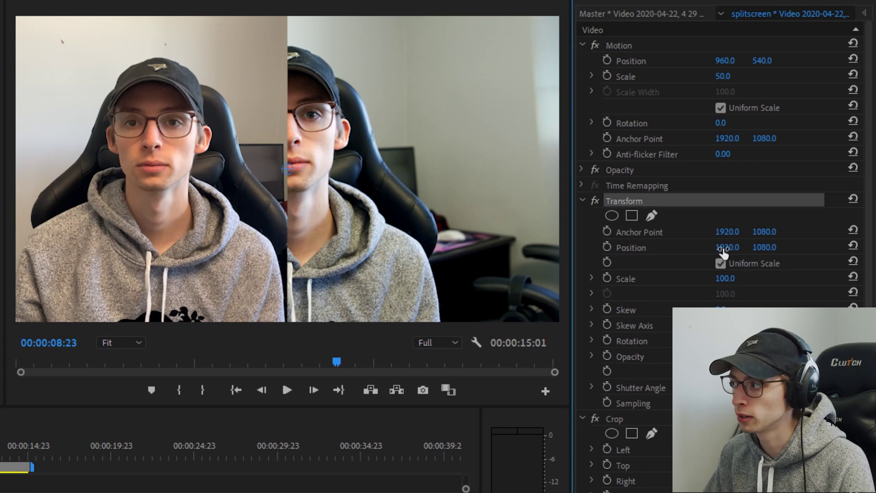
drag(726, 247, 703, 247)
drag(725, 278, 774, 278)
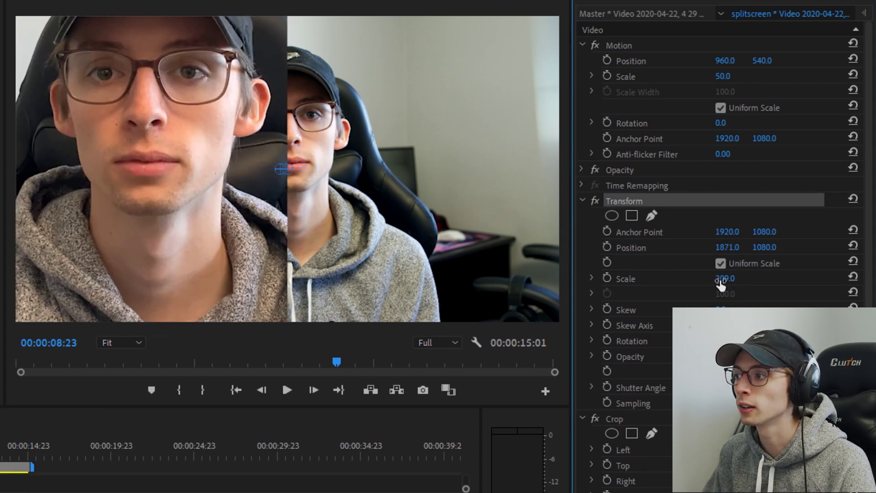
click(854, 276)
click(652, 247)
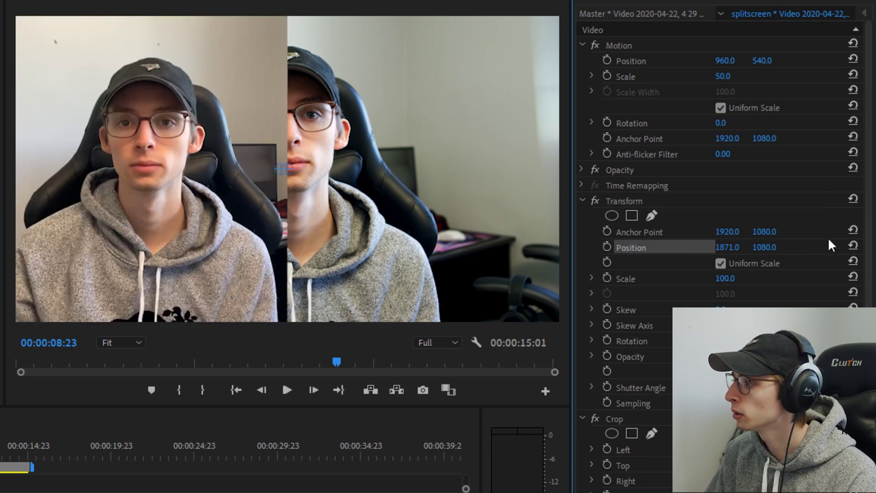
click(852, 246)
click(853, 247)
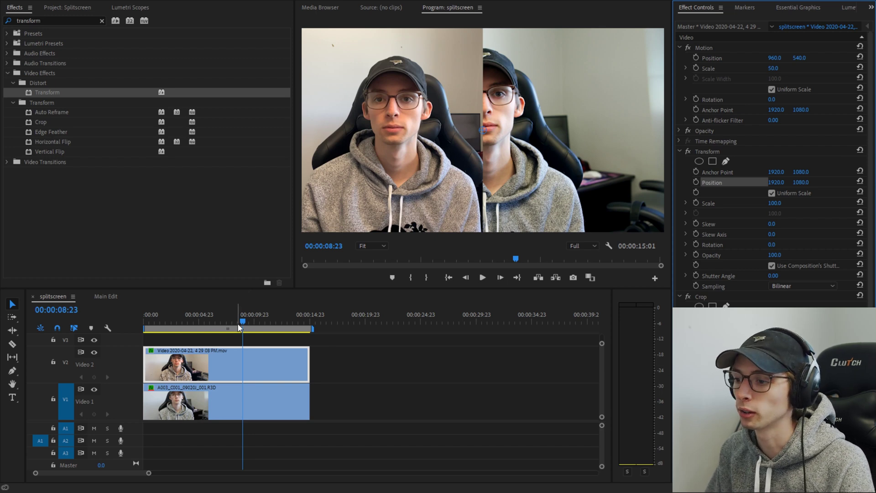
Save the Transform, Crop and Transform effects as a preset named Left
click(142, 320)
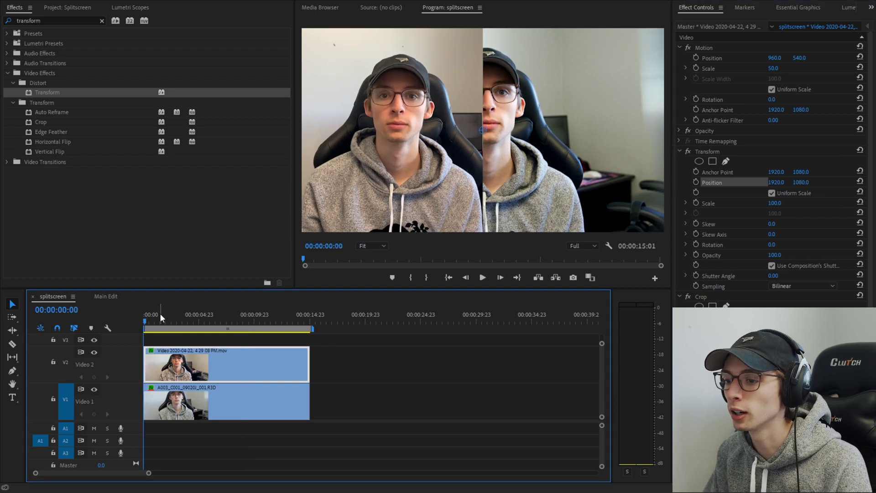
click(230, 321)
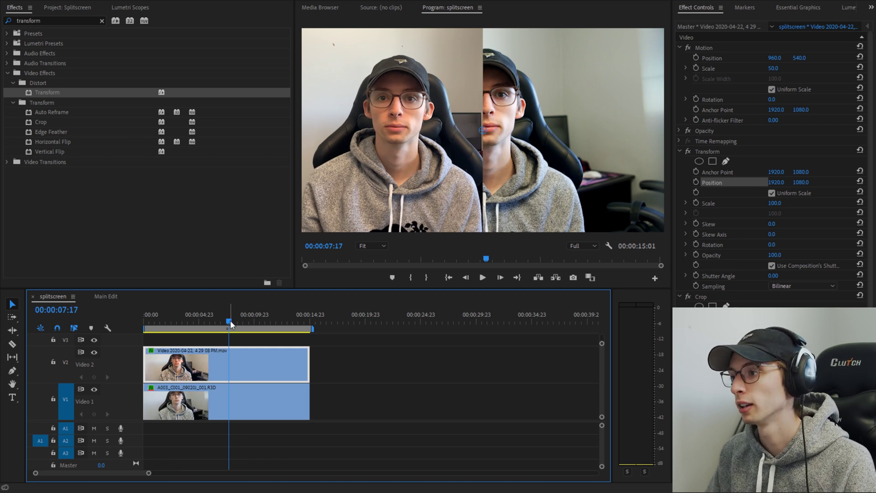
drag(230, 320, 132, 314)
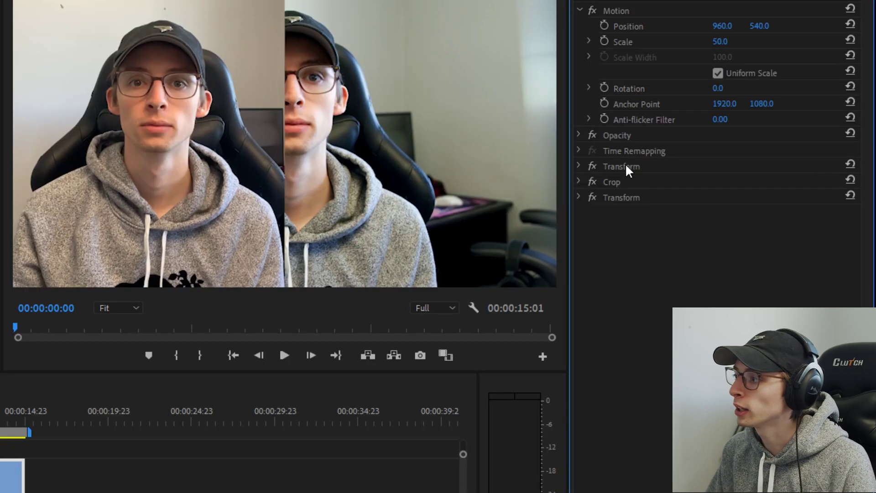
click(710, 149)
shift+click(706, 161)
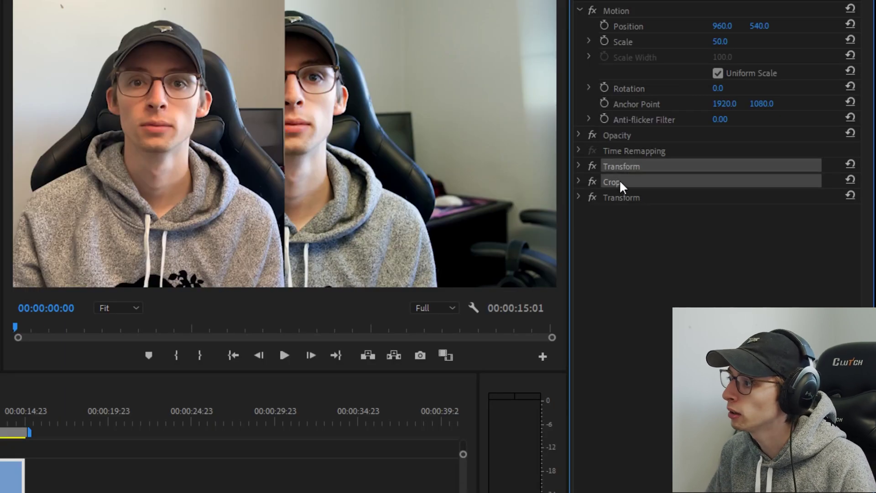
shift+click(708, 172)
right_click(651, 173)
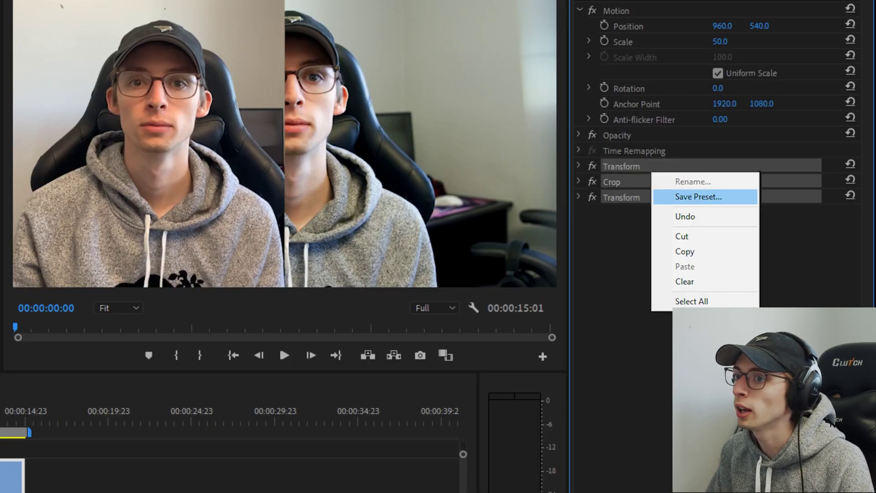
click(698, 196)
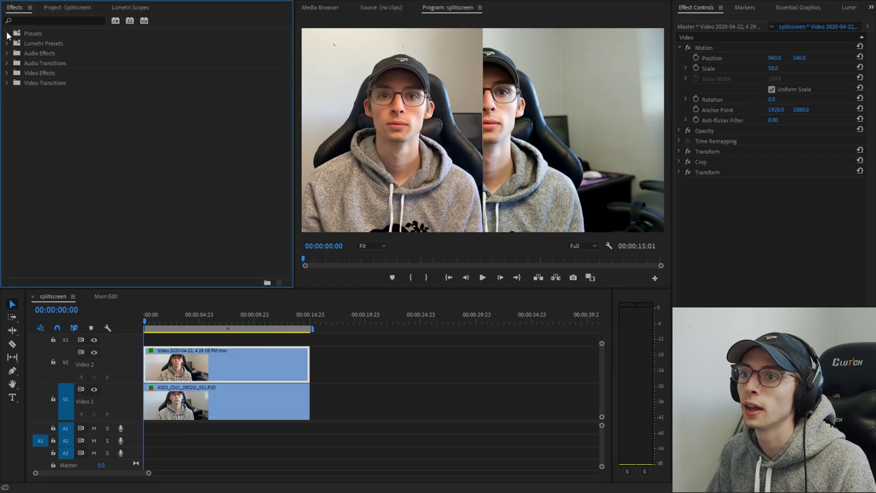
Expand the Presets folder and select the clip's Transform, Crop and Transform effects
click(9, 33)
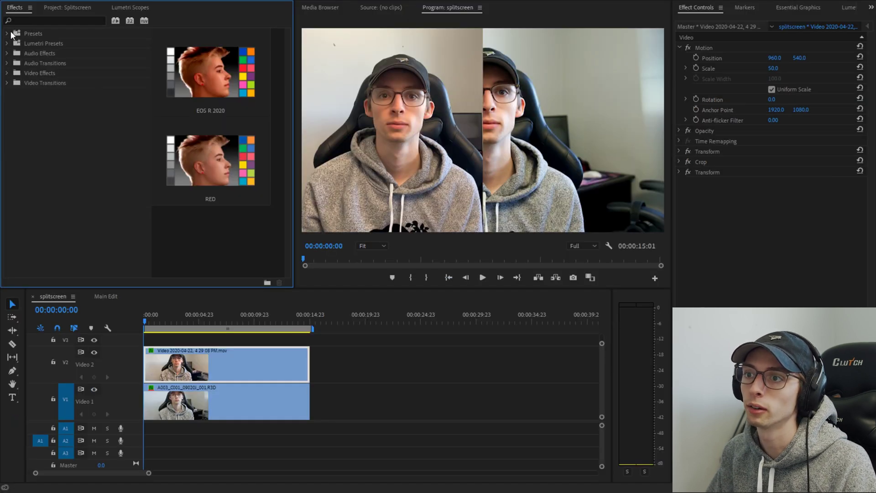
click(9, 33)
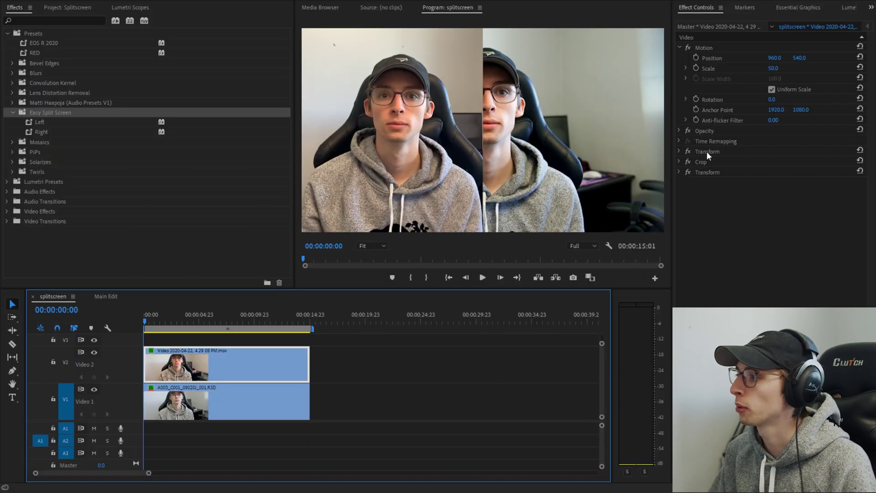
click(707, 152)
ctrl+click(707, 162)
ctrl+click(709, 172)
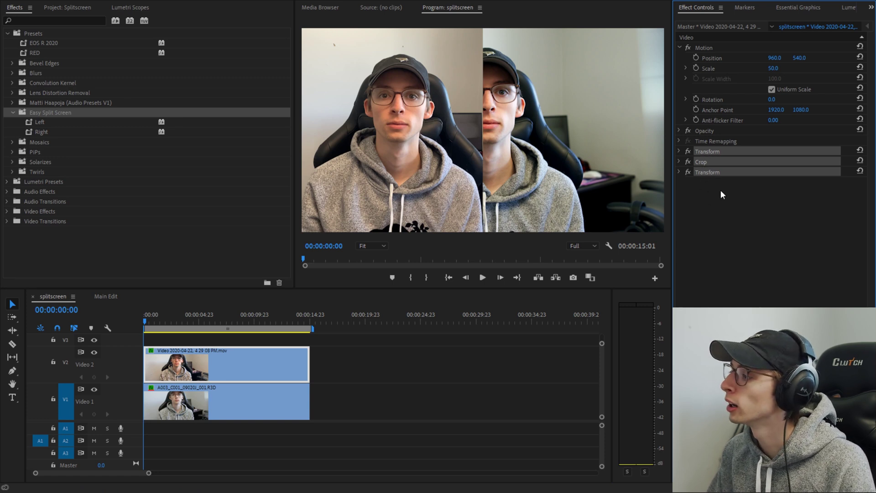
Paste the effect stack onto the A003 clip and hide the Video 2 track
click(254, 411)
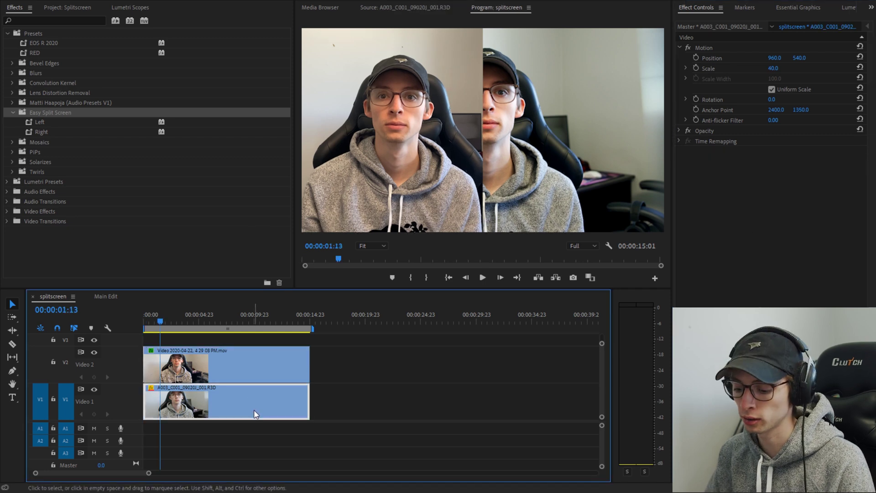
key(ctrl+v)
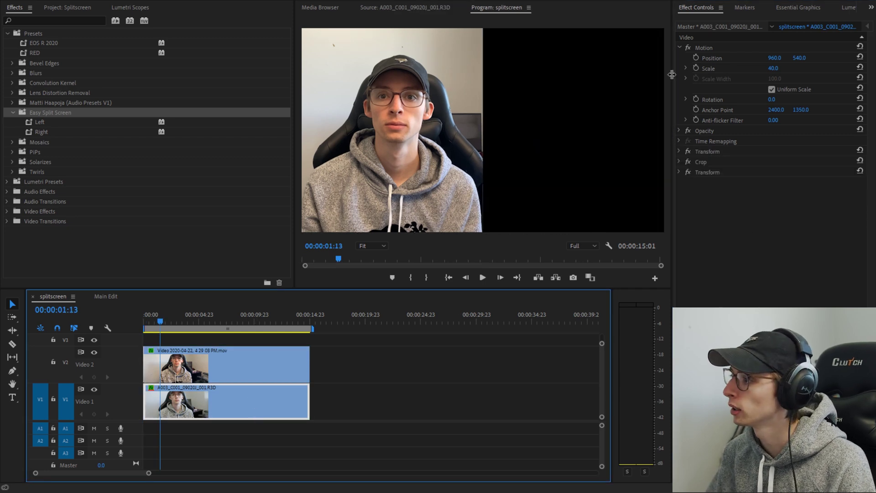
click(94, 352)
Compare the last Transform values of the A003 clip and the upper clip
click(678, 151)
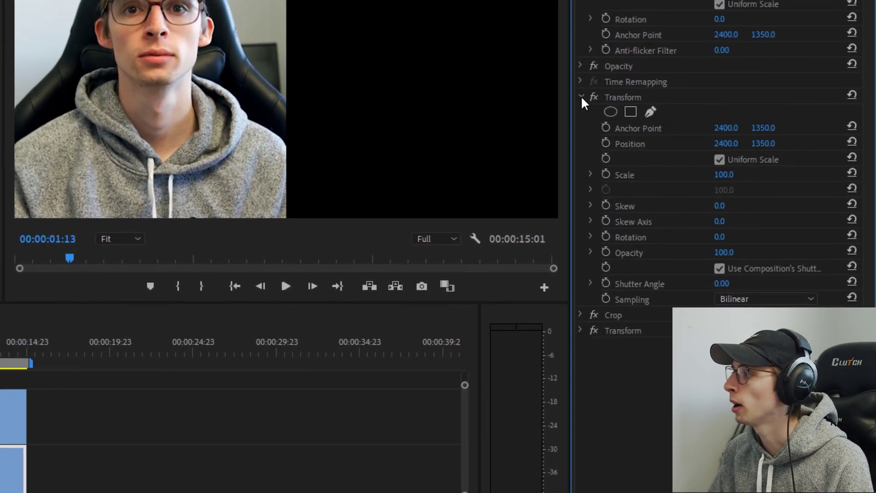
click(672, 147)
click(580, 128)
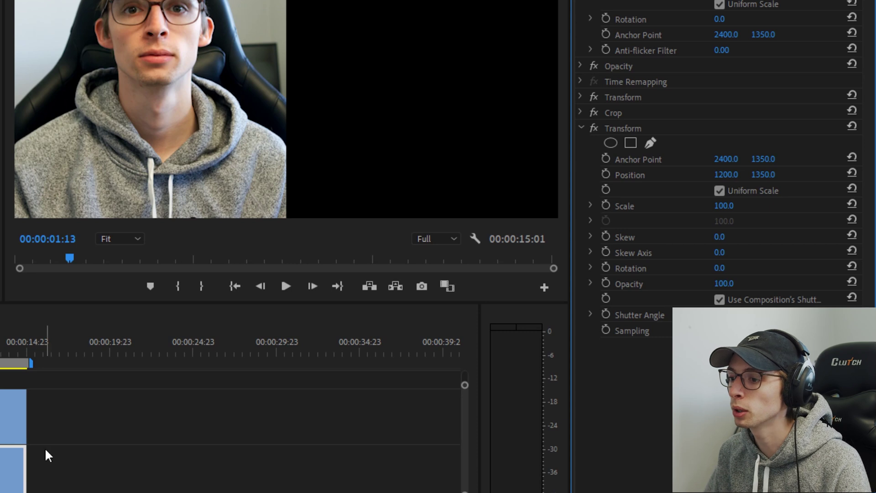
click(13, 416)
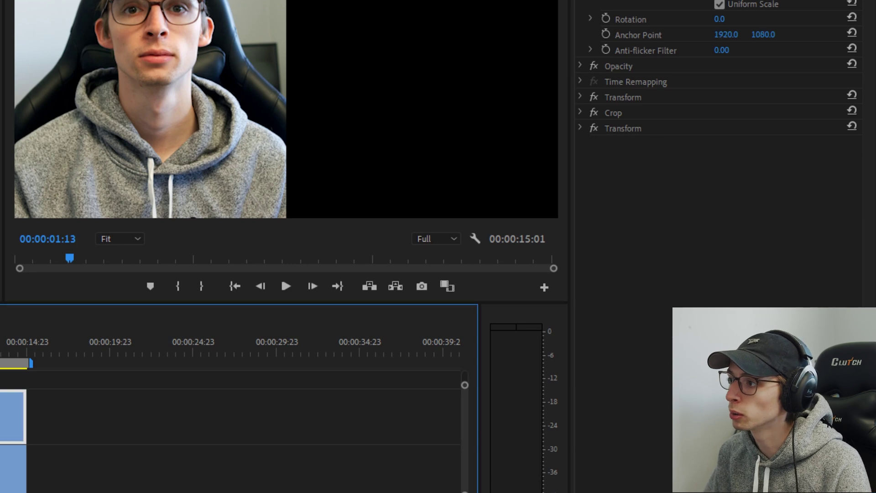
click(580, 128)
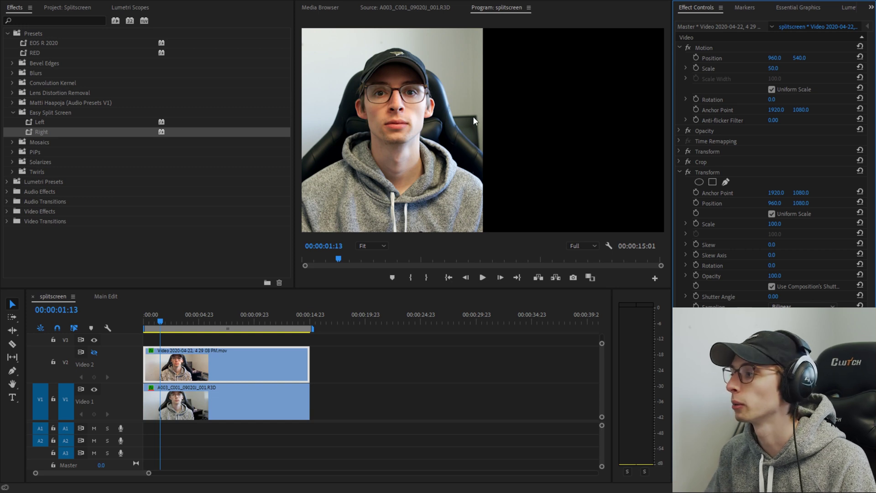
click(250, 398)
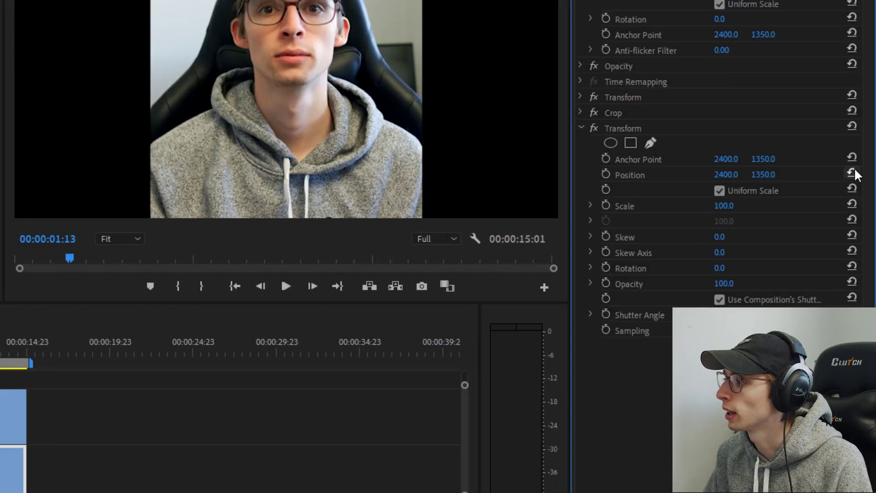
Set the A003 clip's last Transform Position X to 3600 and show Video 2 again
click(724, 178)
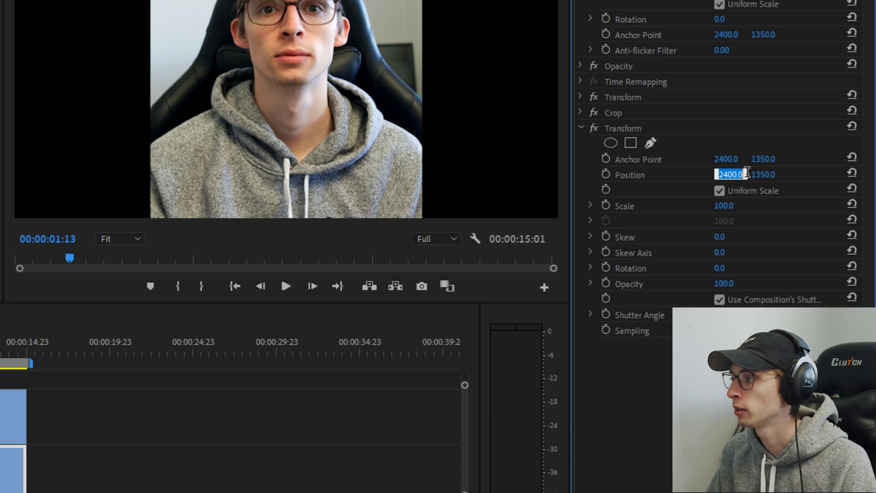
click(790, 174)
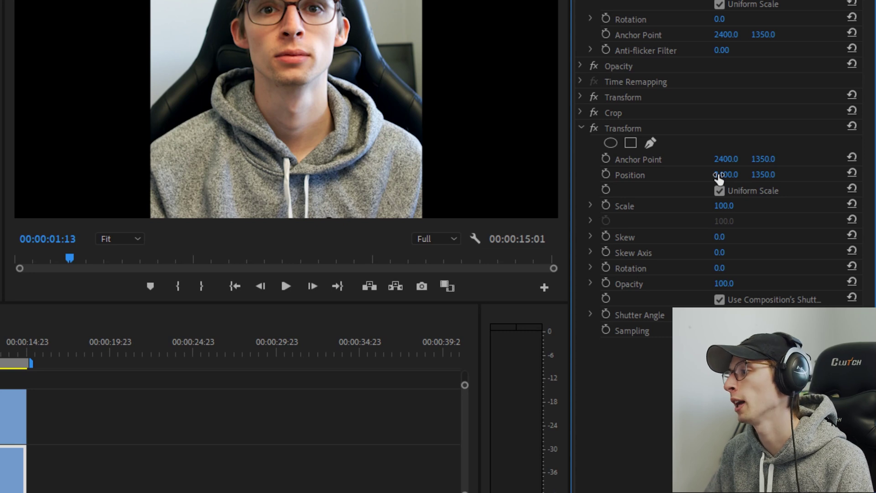
click(730, 173)
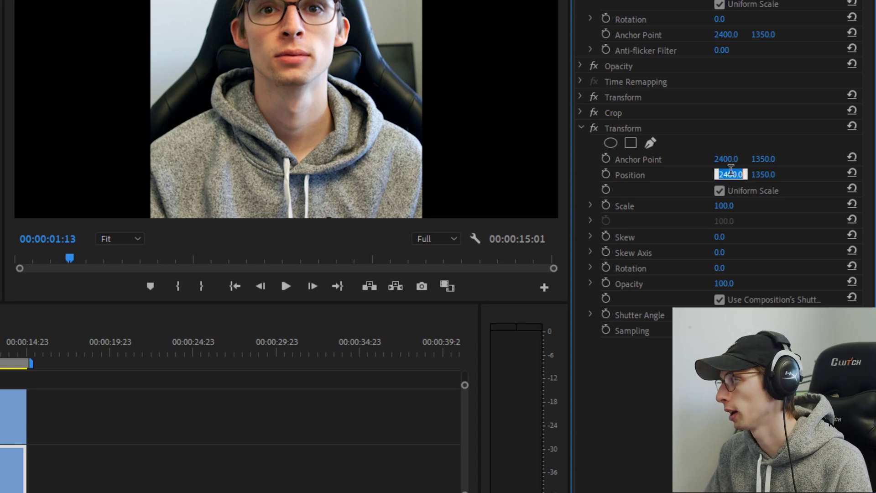
text(3600)
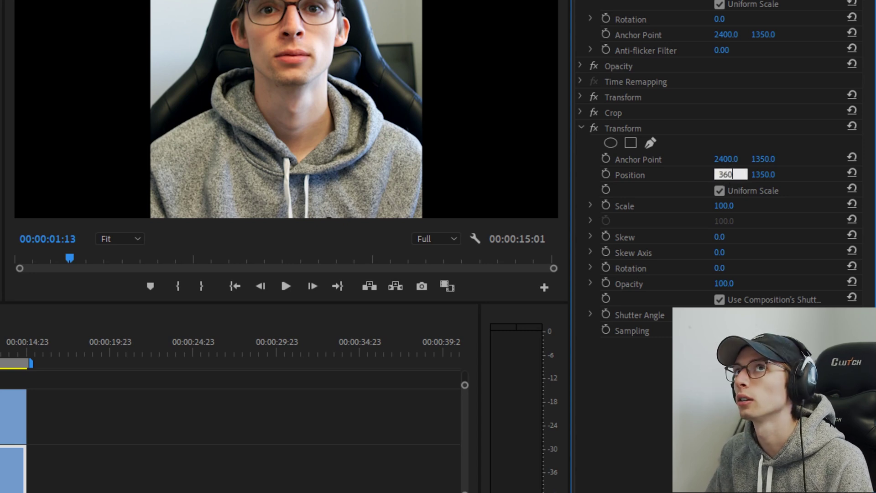
key(Return)
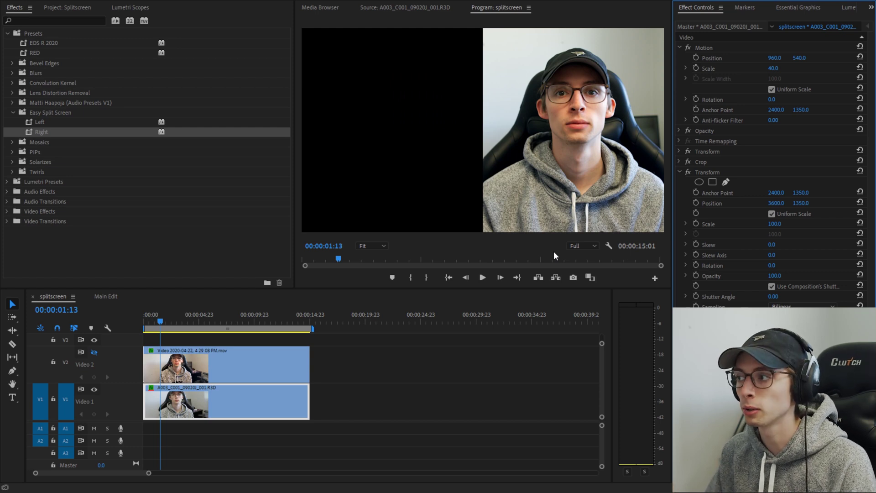
click(94, 352)
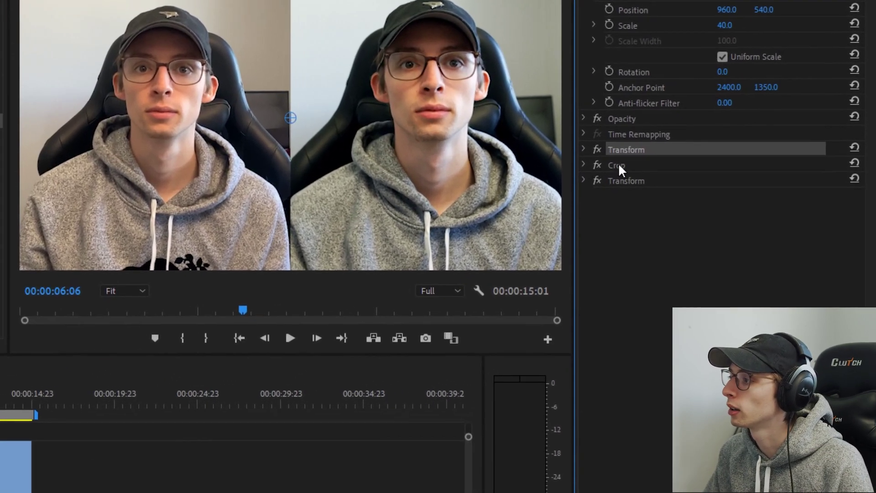
Save the A003 clip's Transform, Crop, Transform stack as a preset named Right
shift+click(618, 166)
shift+click(624, 181)
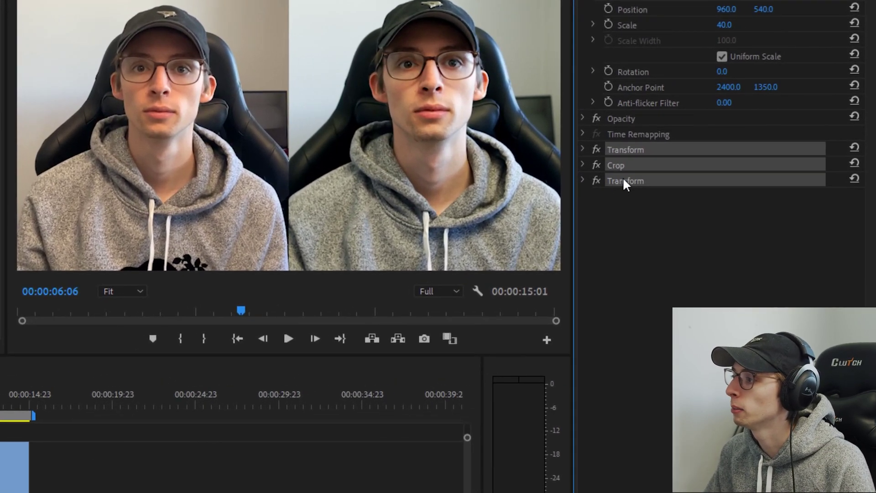
right_click(625, 181)
click(652, 201)
text(Right)
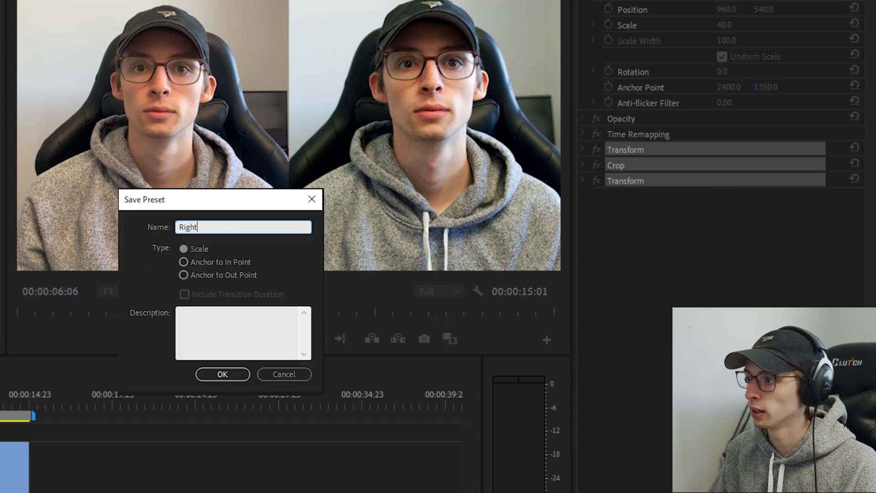
key(Return)
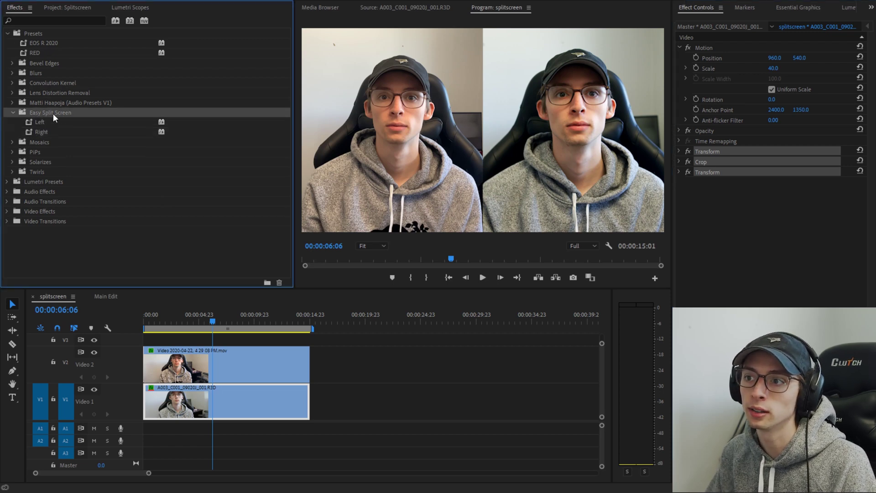
Apply the Left preset to the second V2 clip and Right to the second A003 clip
click(39, 125)
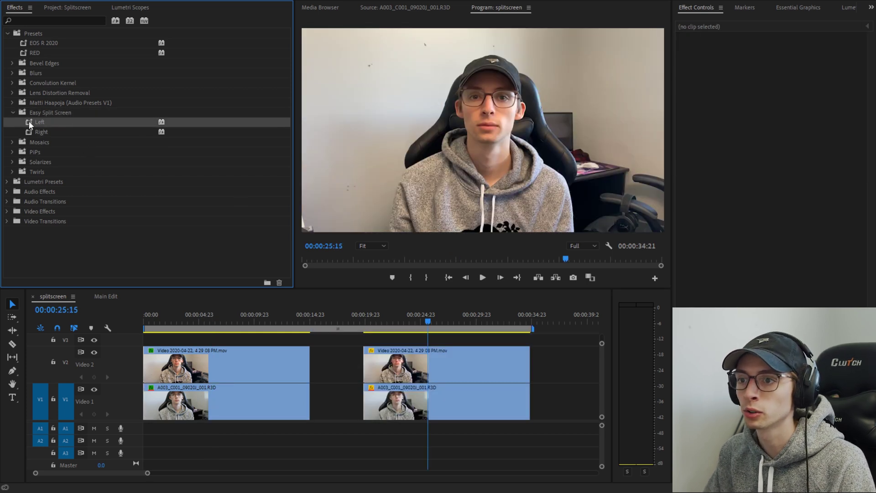
drag(28, 121, 401, 362)
drag(41, 131, 397, 402)
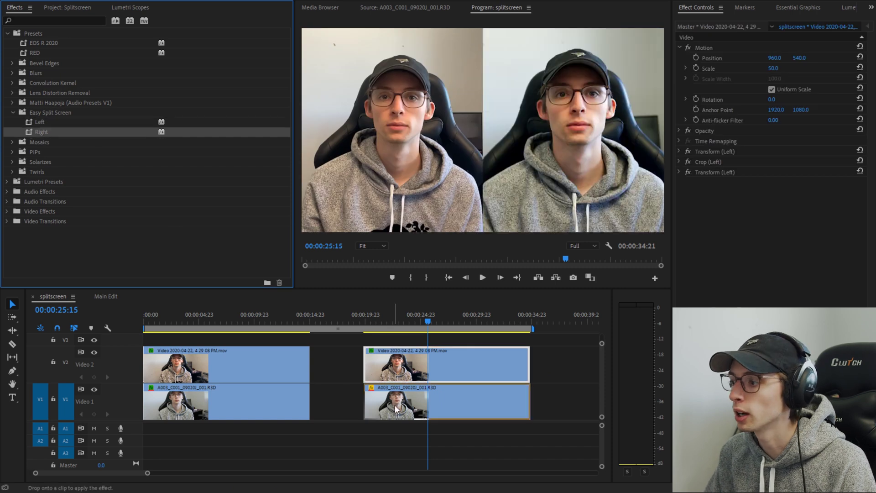
Inspect the Left preset's Crop and Transform, trying then resetting the Transform position
click(707, 162)
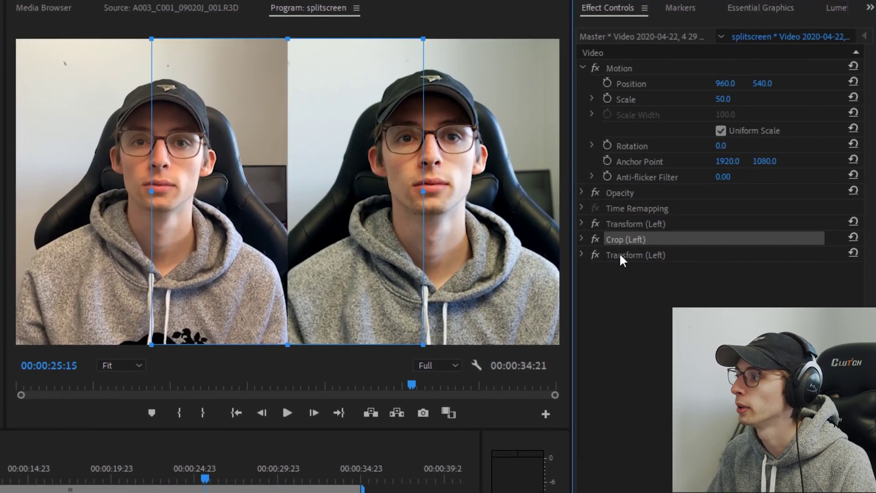
click(619, 255)
click(628, 241)
click(626, 254)
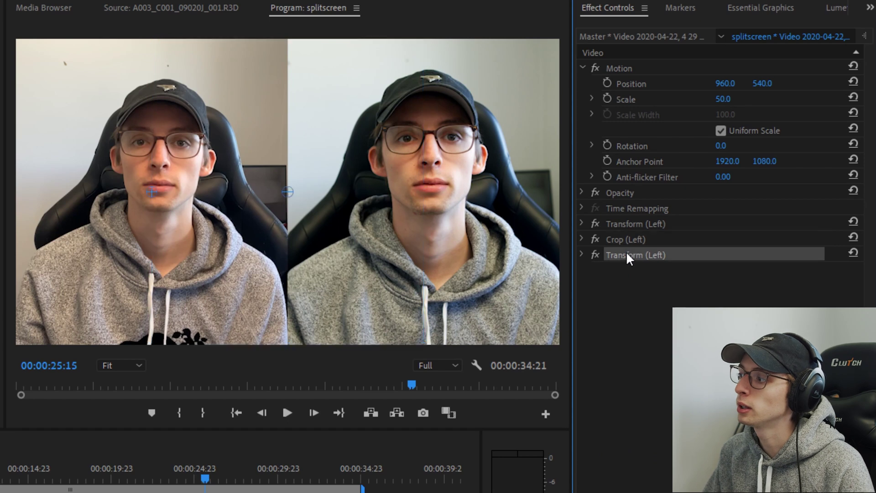
click(624, 240)
click(626, 254)
click(626, 239)
click(628, 253)
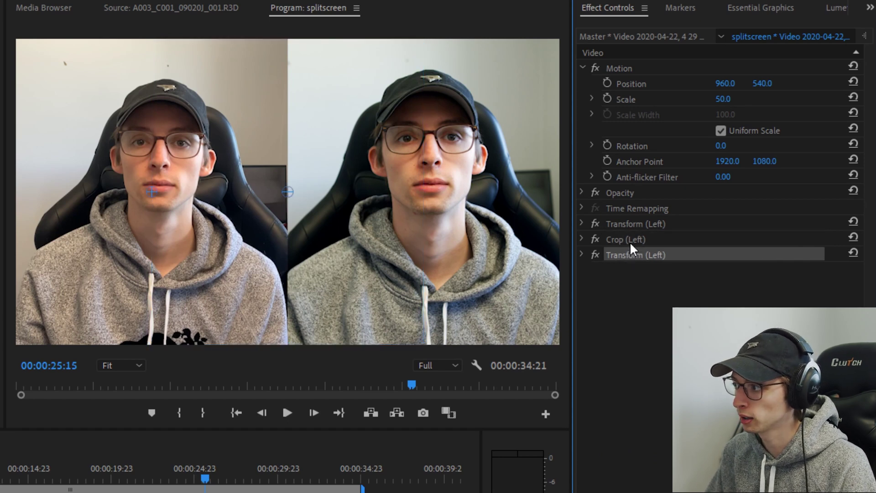
click(582, 224)
drag(728, 270, 818, 270)
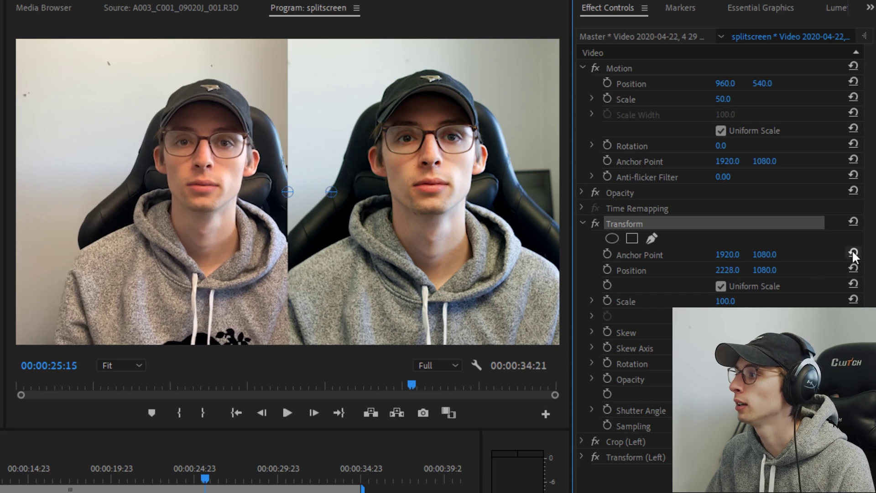
click(853, 221)
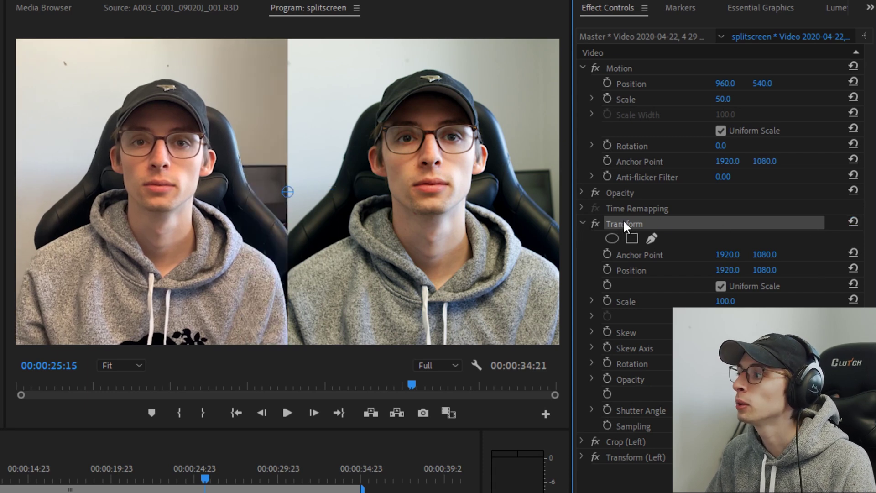
click(585, 223)
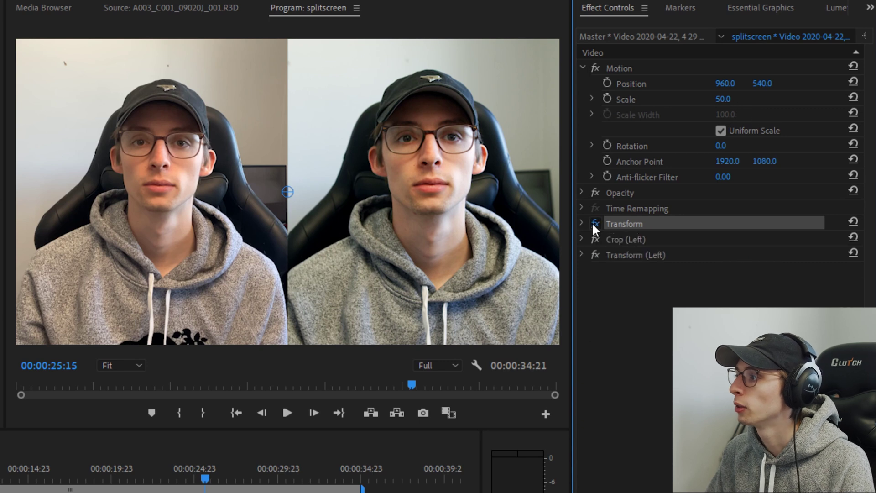
Reframe the left picture by nudging the first Transform's Position X to 2036, 1080
drag(725, 99, 739, 83)
key(ctrl+z)
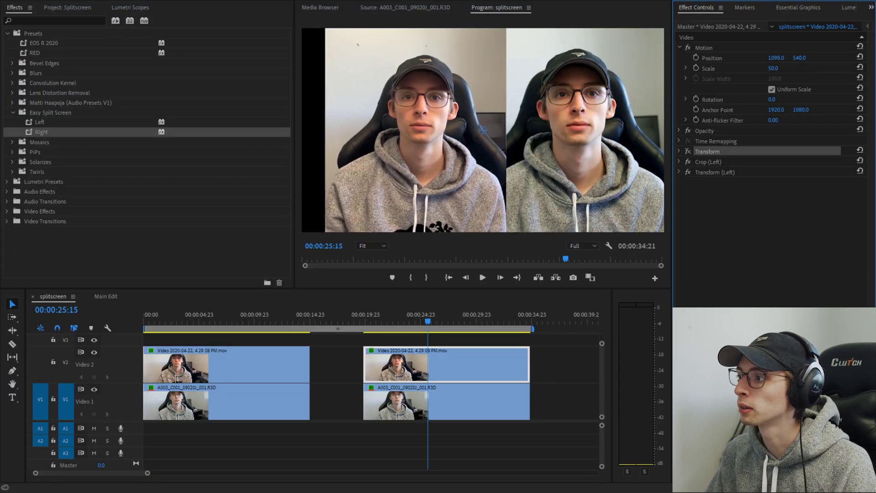
mouse_move(776, 57)
mouse_down()
mouse_move(755, 58)
mouse_move(775, 58)
mouse_up()
key(ctrl+z)
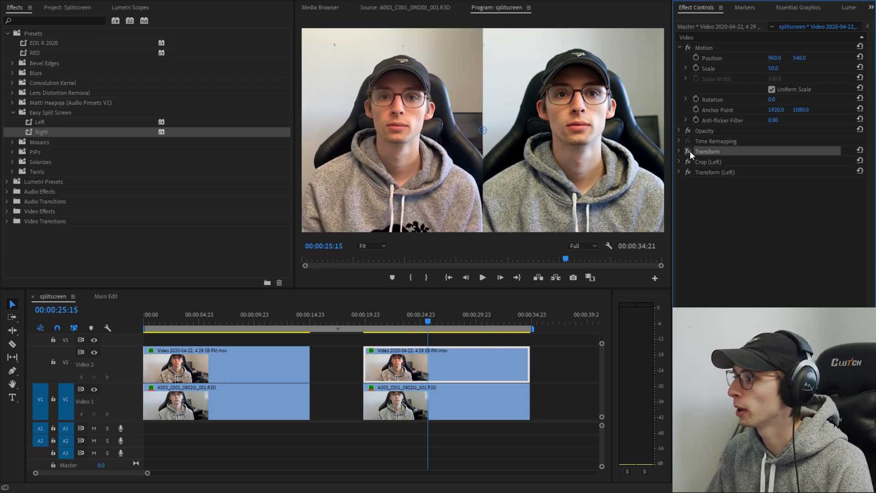
click(679, 151)
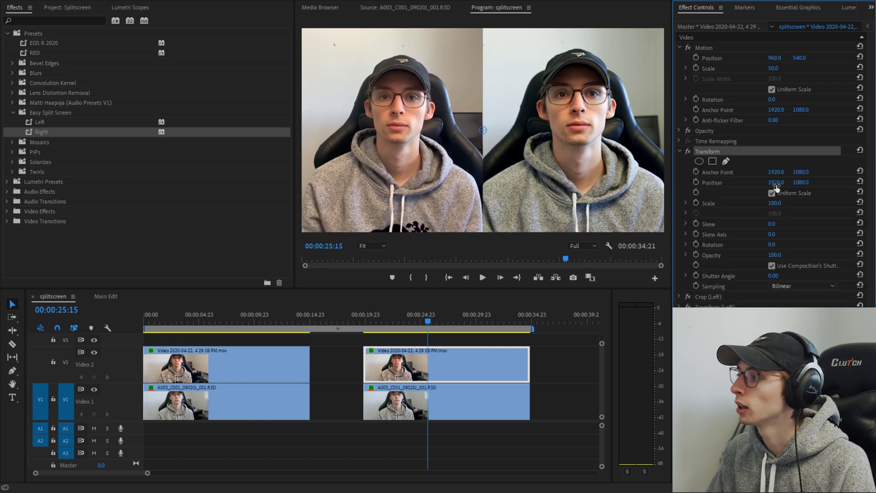
mouse_move(775, 182)
mouse_down()
mouse_move(799, 182)
mouse_move(786, 182)
mouse_up()
Check the Transform (Right) values on the second A003 clip
click(456, 401)
click(678, 152)
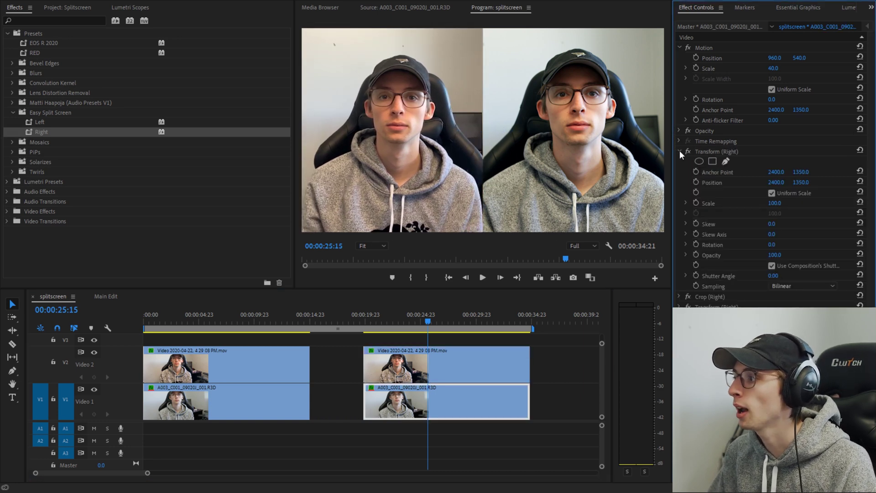
click(680, 151)
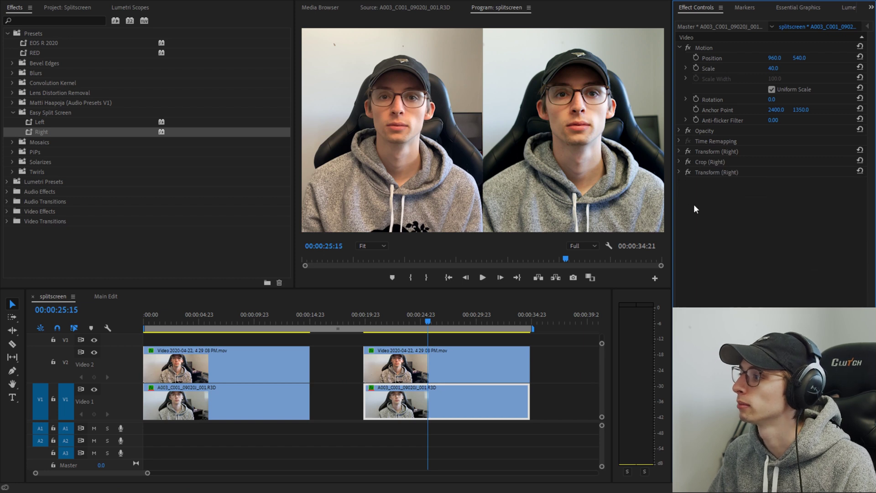